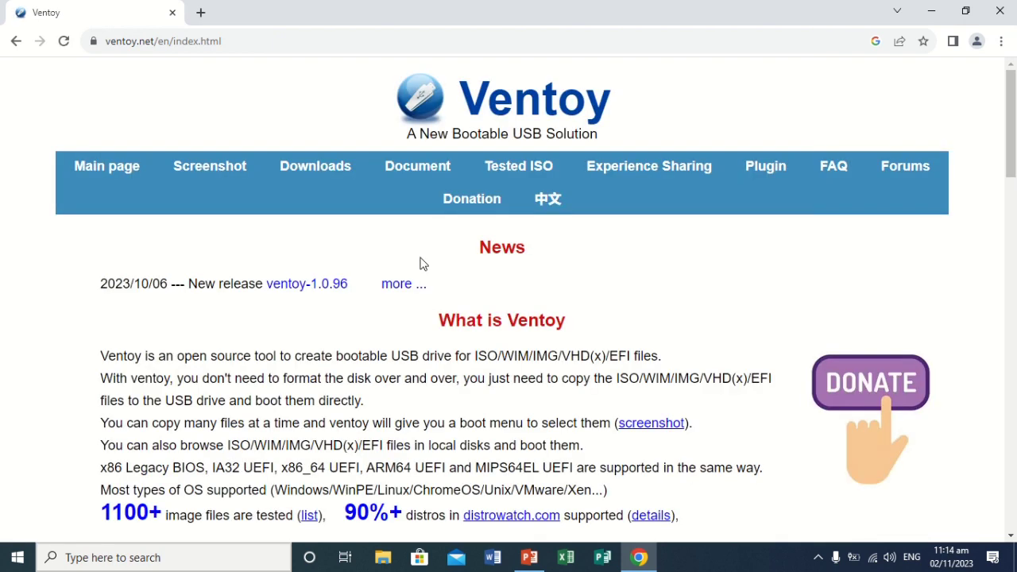
# Look through the Ventoy home page, view the site's Downloads page with the 1.0.96 release files, and close the browser.
pyautogui.scroll(-2, 408, 311)
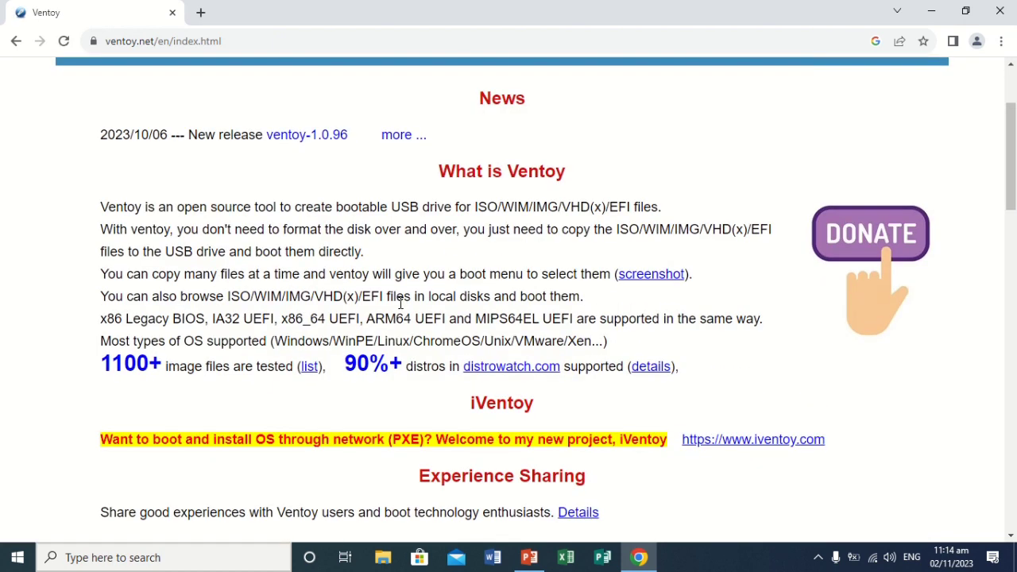
pyautogui.scroll(-2, 400, 306)
pyautogui.scroll(-1, 400, 308)
pyautogui.scroll(5, 400, 307)
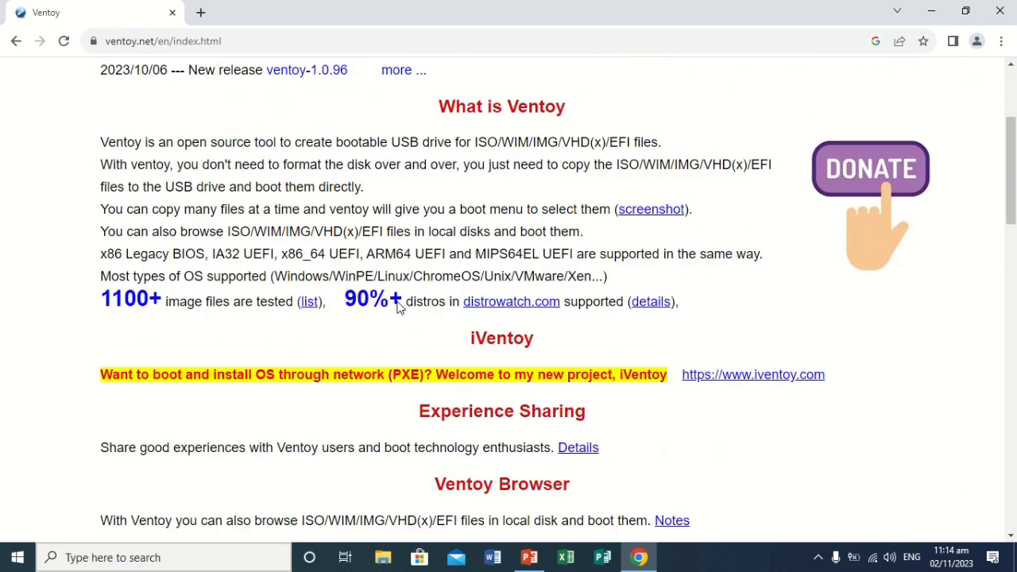
pyautogui.click(299, 173)
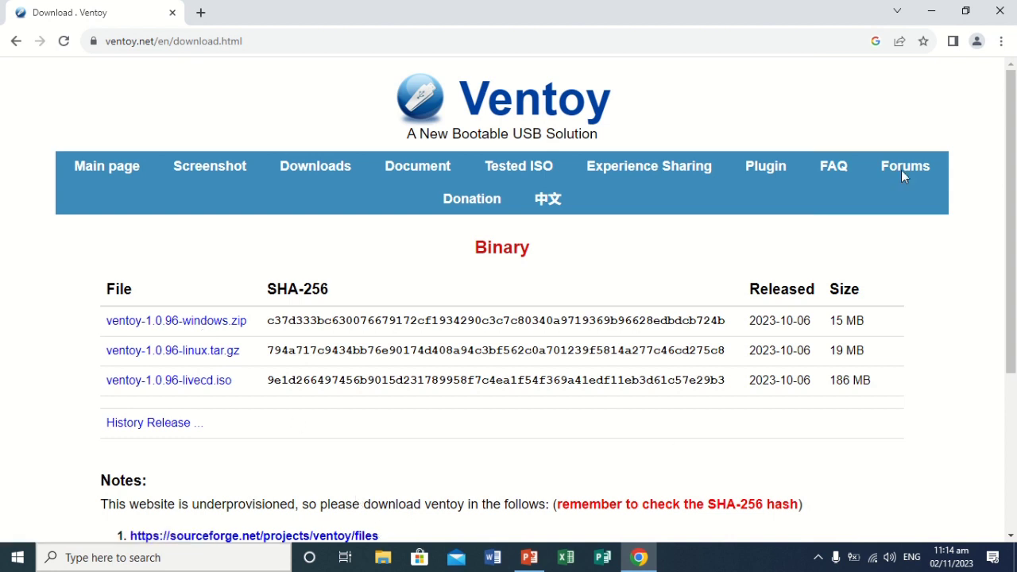
pyautogui.click(999, 11)
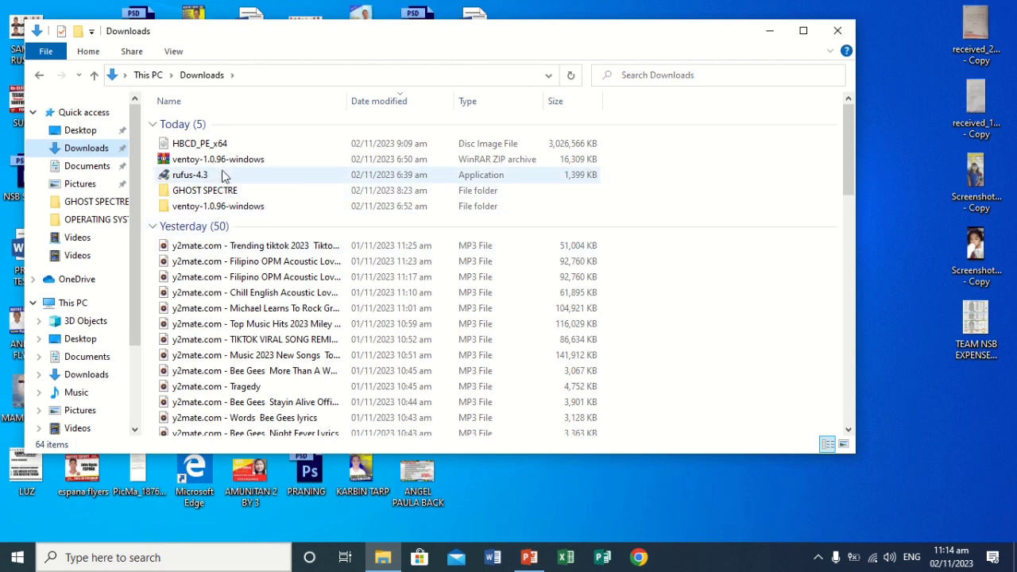
# Extract the ventoy-1.0.96-windows archive in Downloads into its own folder of the same name, replacing all existing files.
pyautogui.click(216, 161)
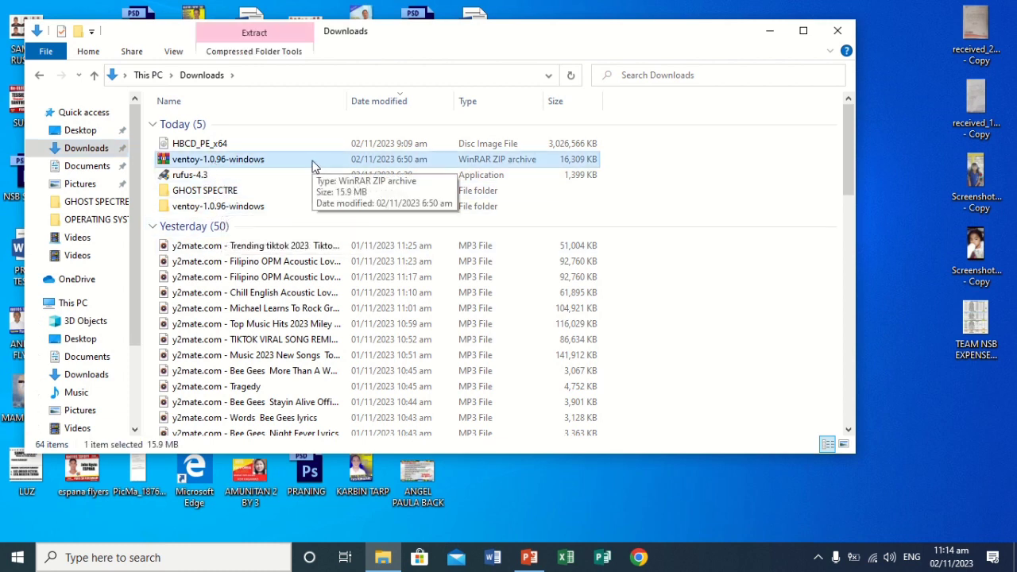
pyautogui.rightClick(254, 168)
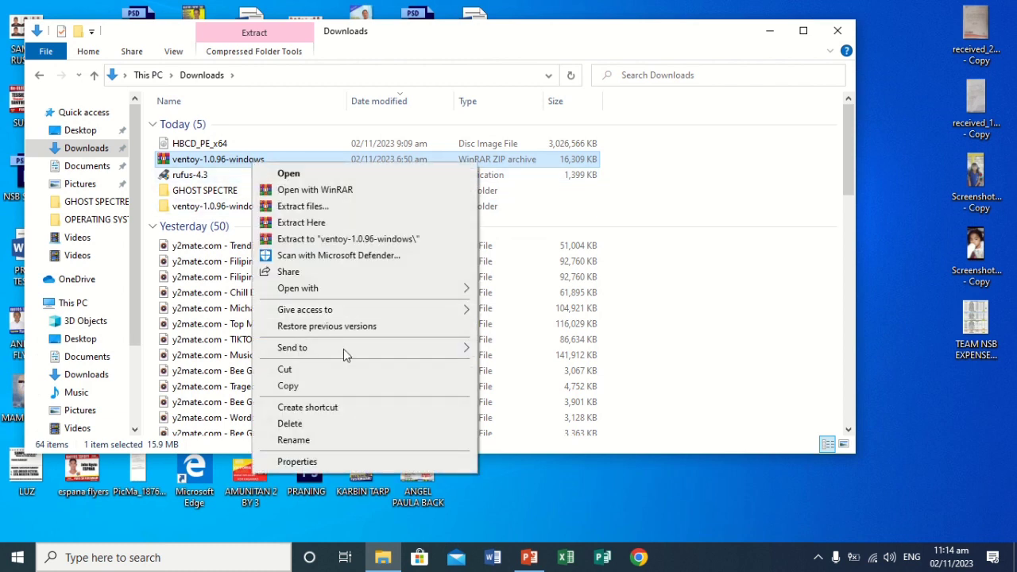
pyautogui.click(332, 239)
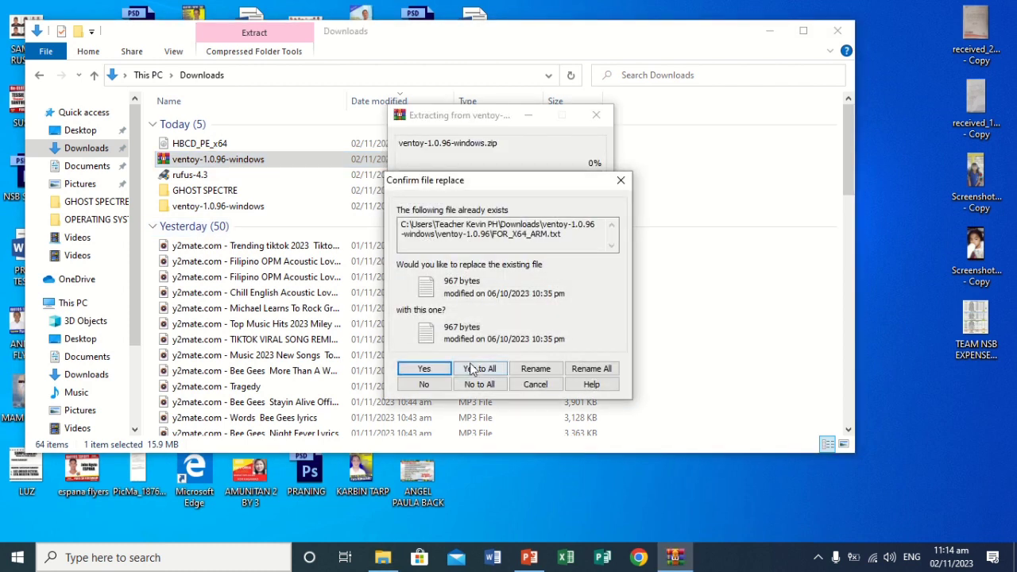
pyautogui.click(473, 367)
# Launch the Ventoy2Disk application from the ventoy-1.0.96 folder inside the extracted ventoy-1.0.96-windows folder.
pyautogui.click(238, 206)
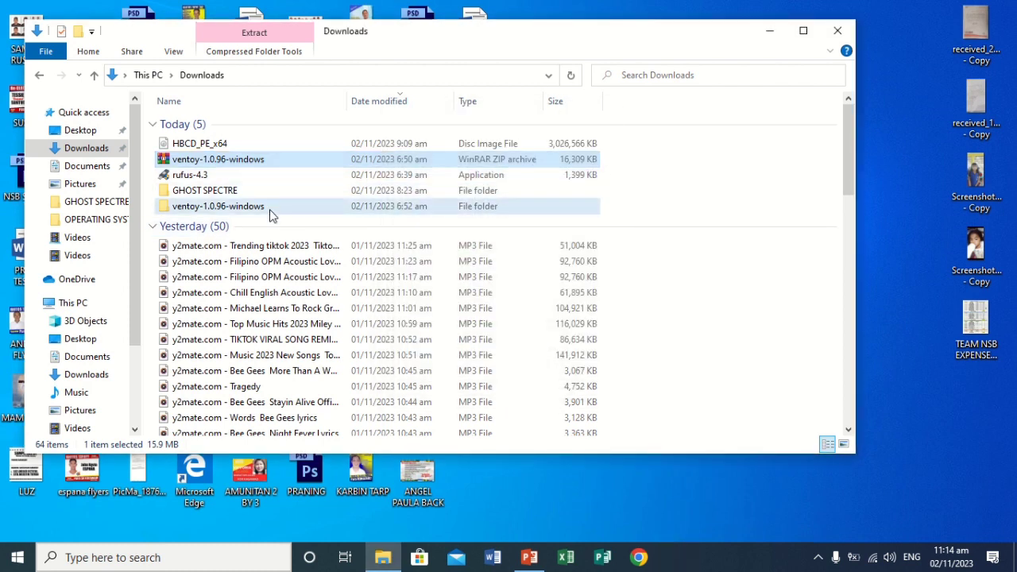
pyautogui.doubleClick(270, 208)
pyautogui.doubleClick(225, 189)
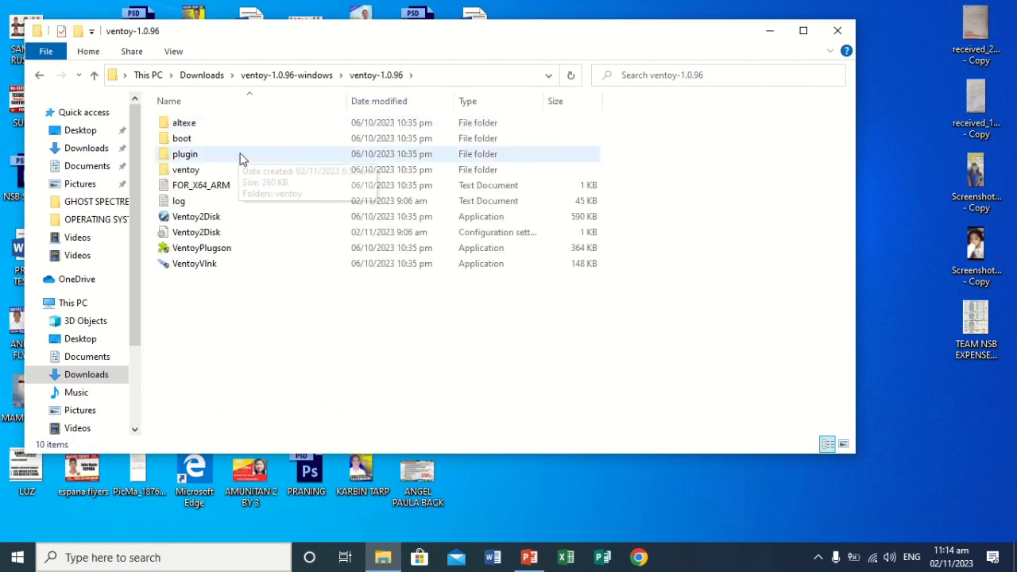
pyautogui.rightClick(249, 223)
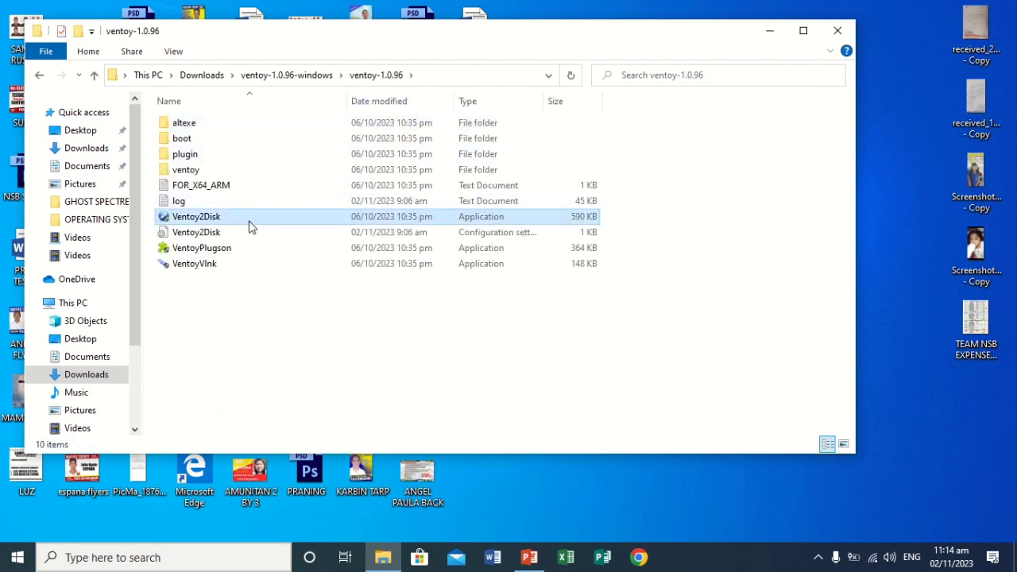
pyautogui.click(322, 210)
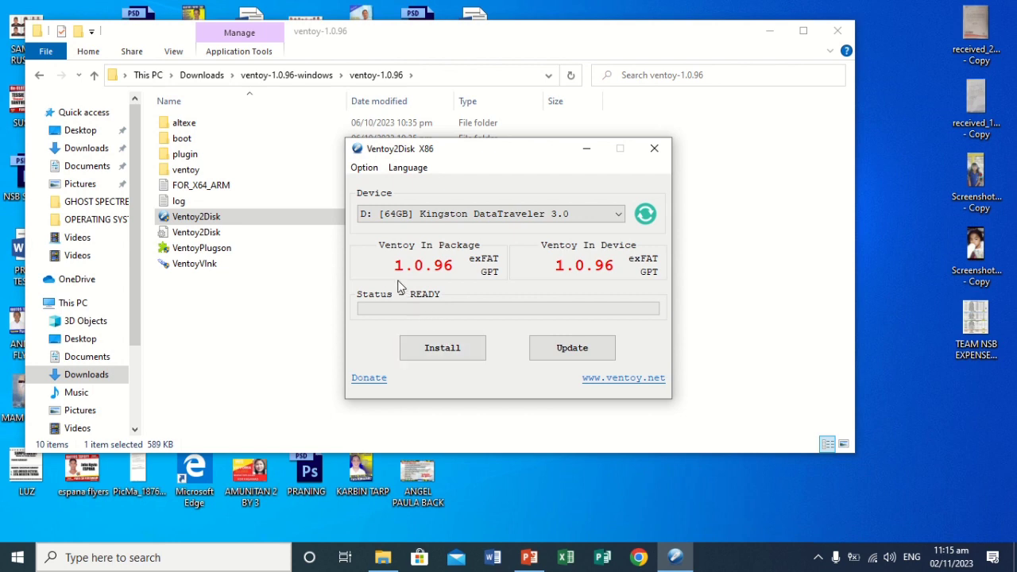
# Enable Secure Boot Support and set the partition style to MBR for the Ventoy installation.
pyautogui.click(363, 169)
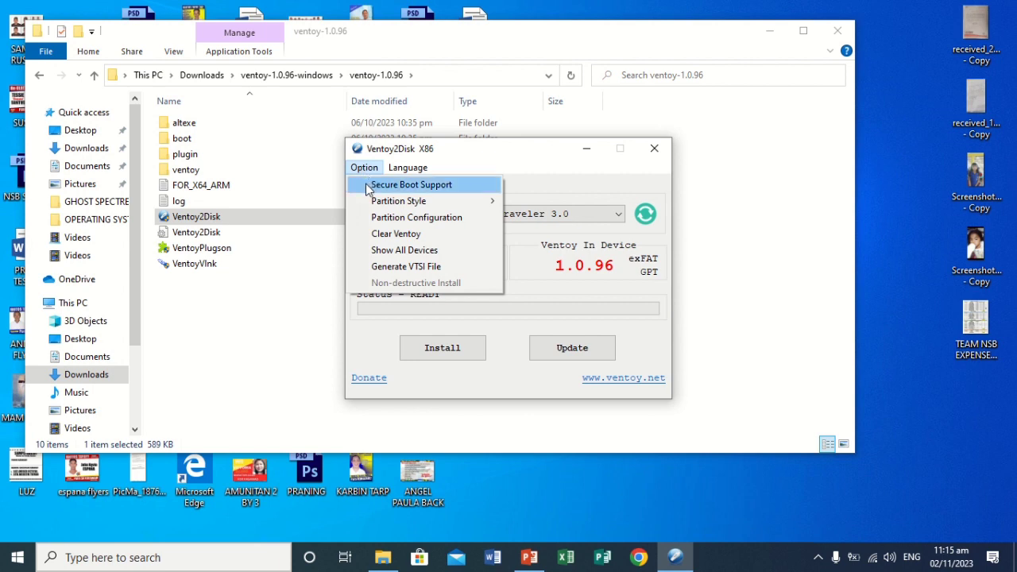
pyautogui.click(367, 187)
pyautogui.click(362, 169)
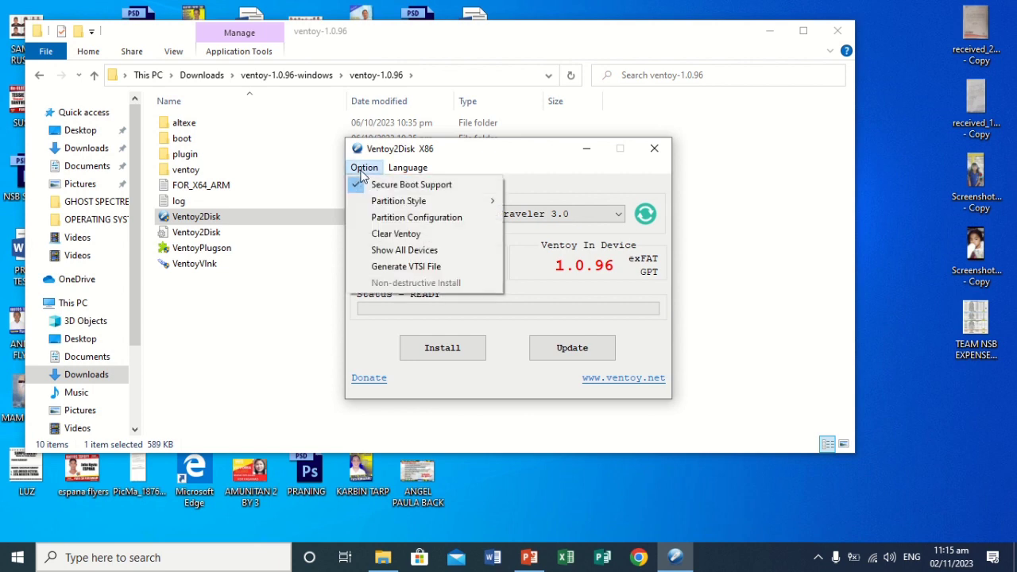
pyautogui.moveTo(406, 207)
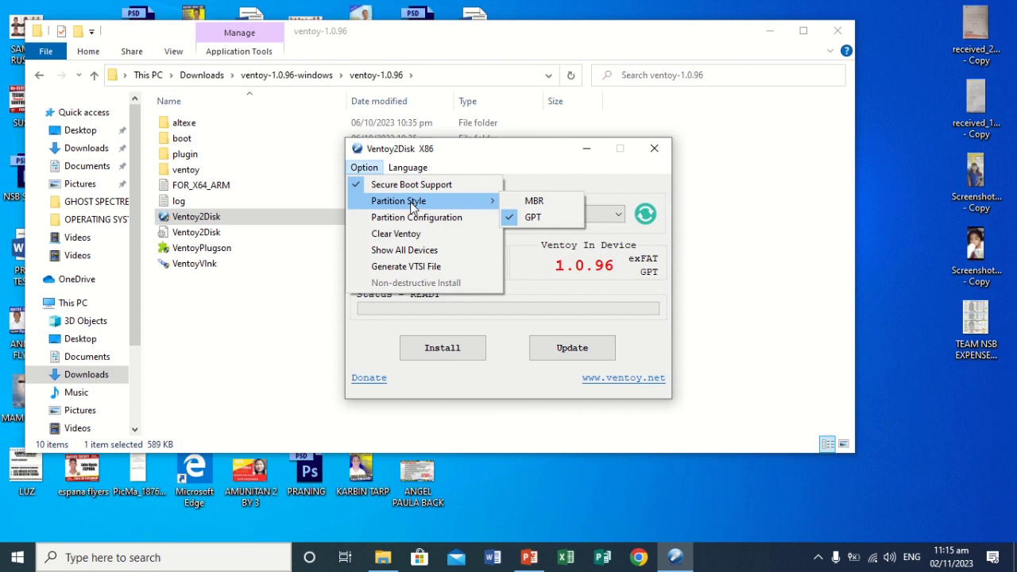
pyautogui.click(532, 201)
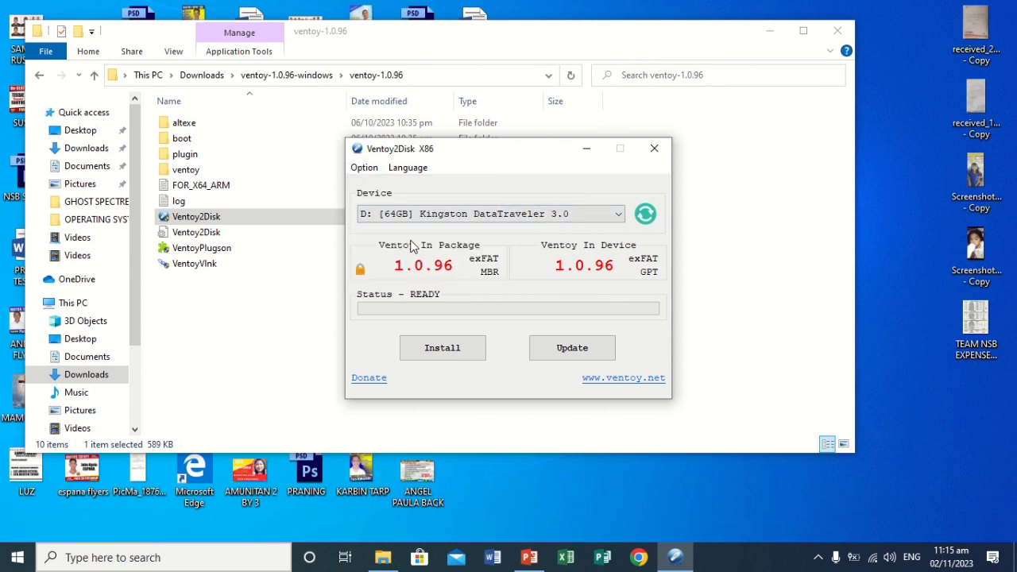
pyautogui.click(364, 168)
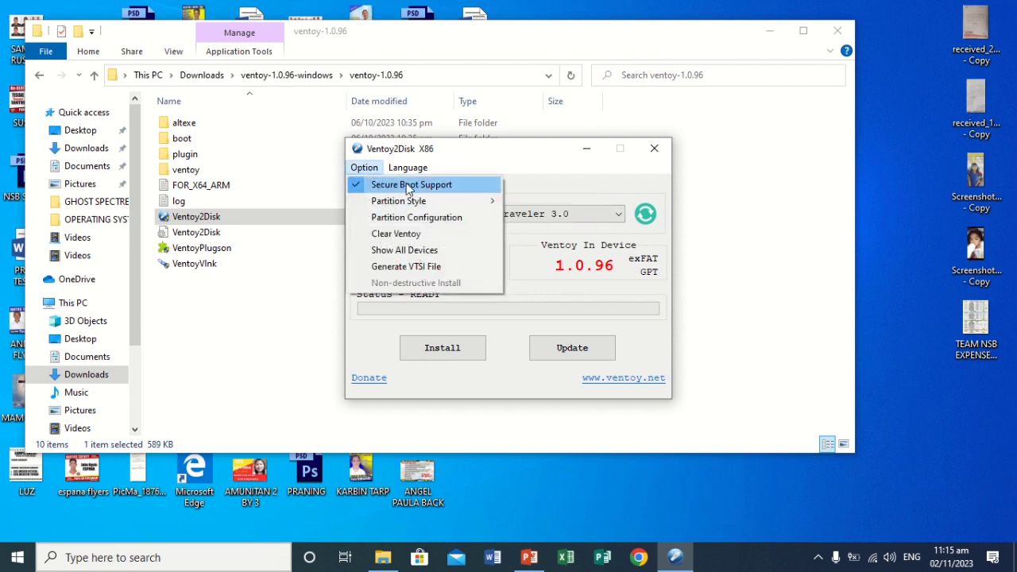
pyautogui.click(380, 333)
# Install Ventoy on the 64GB Kingston DataTraveler 3.0, entering YES for a fresh install and accepting the data-loss warnings.
pyautogui.click(445, 345)
pyautogui.click(457, 296)
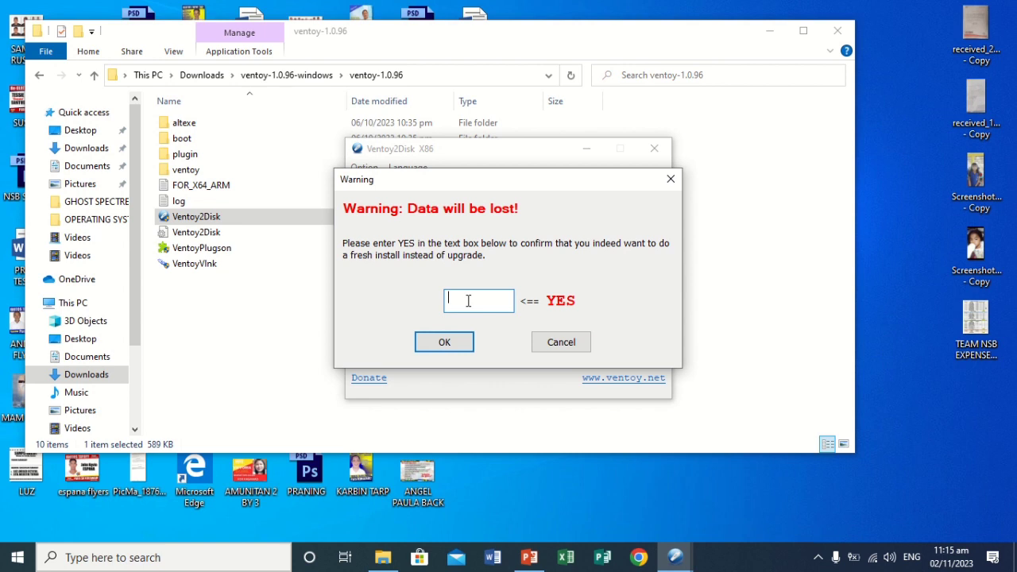
pyautogui.write('YES')
pyautogui.click(444, 342)
pyautogui.click(558, 334)
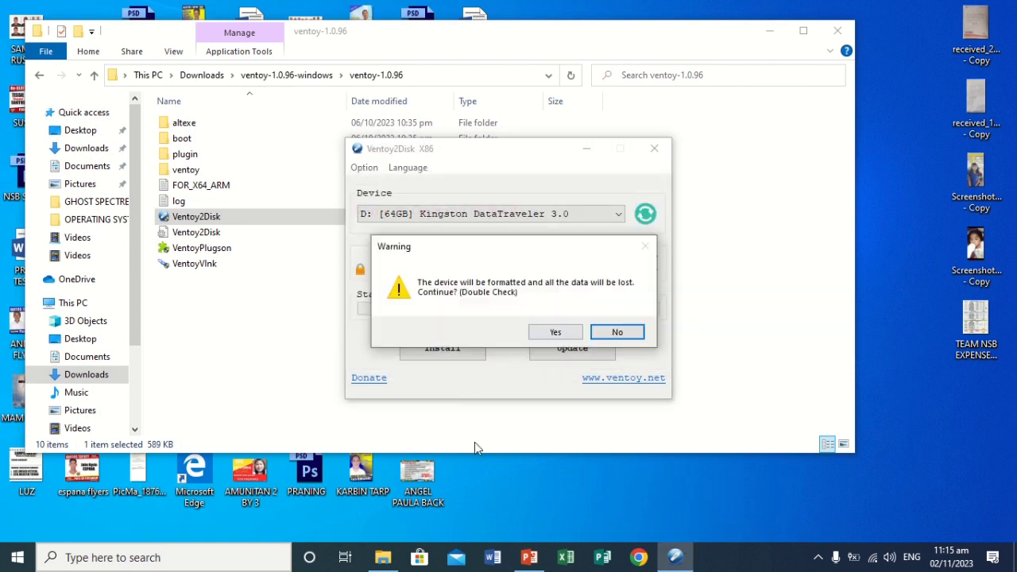
pyautogui.click(550, 333)
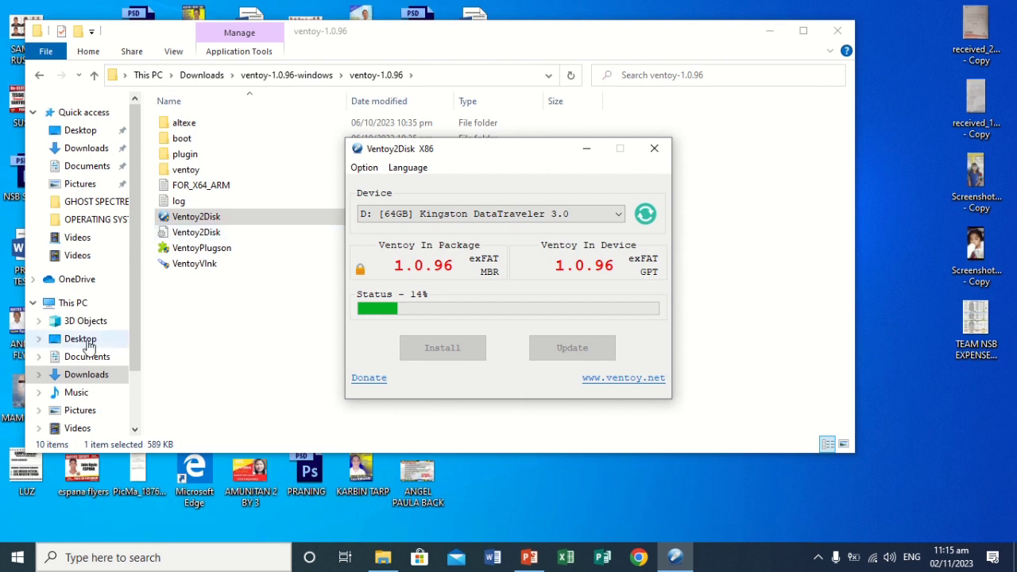
pyautogui.scroll(-2, 89, 341)
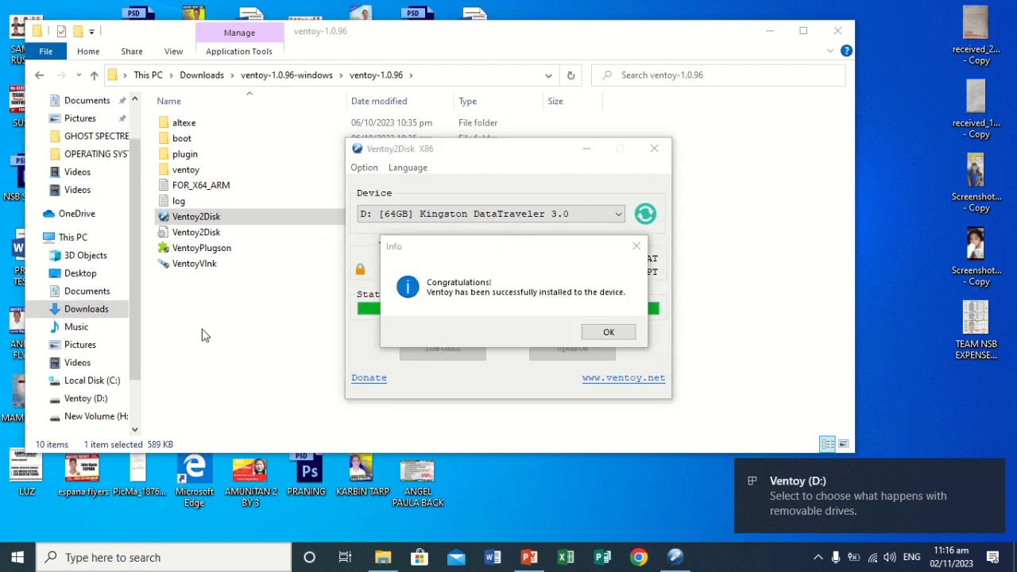
pyautogui.click(608, 334)
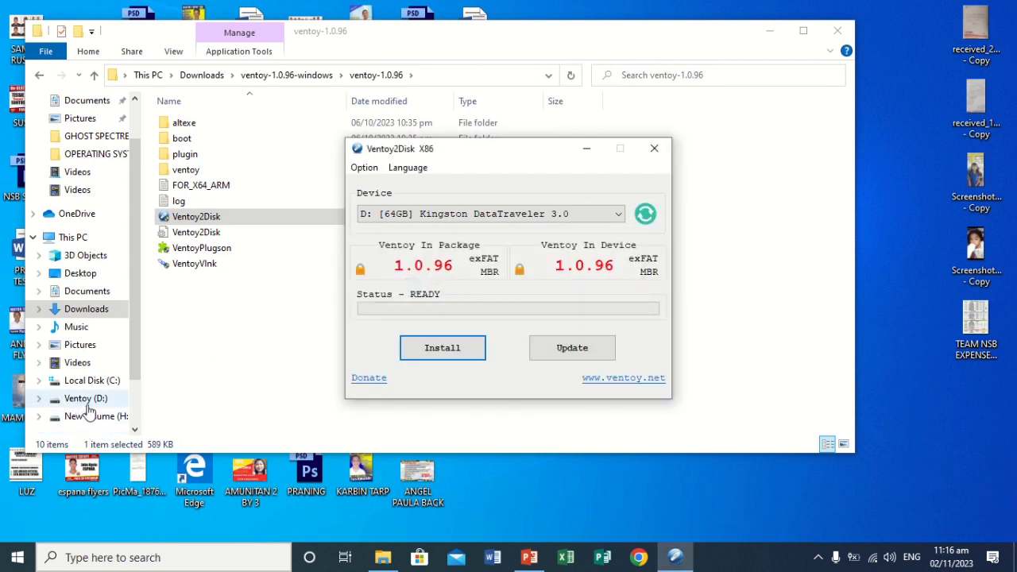
# View the Ventoy (D:) drive and open the OPERATING SYSTEMS folder within SOFTWARES INSTALLERS on New Volume (H:).
pyautogui.click(89, 402)
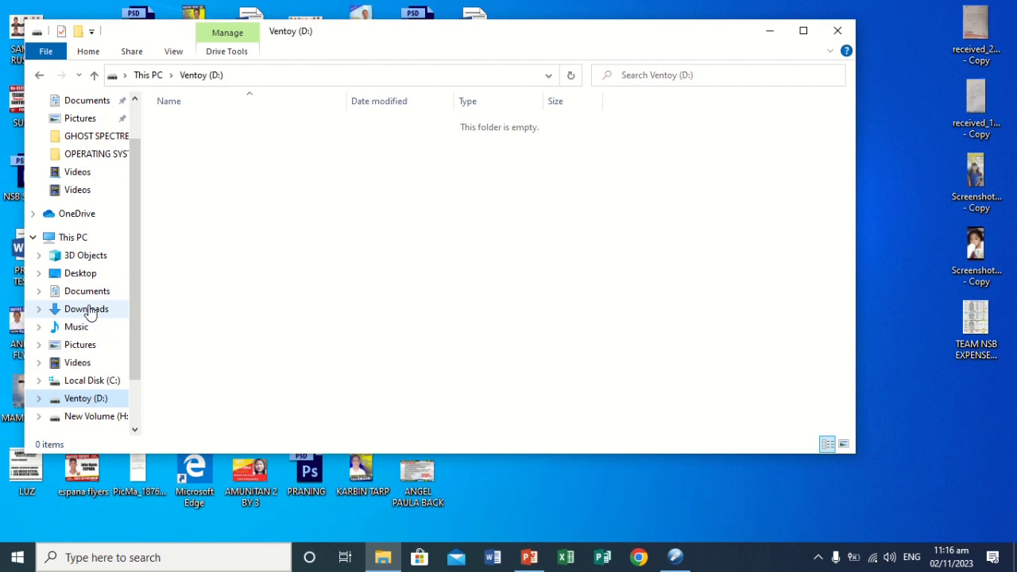
pyautogui.click(92, 417)
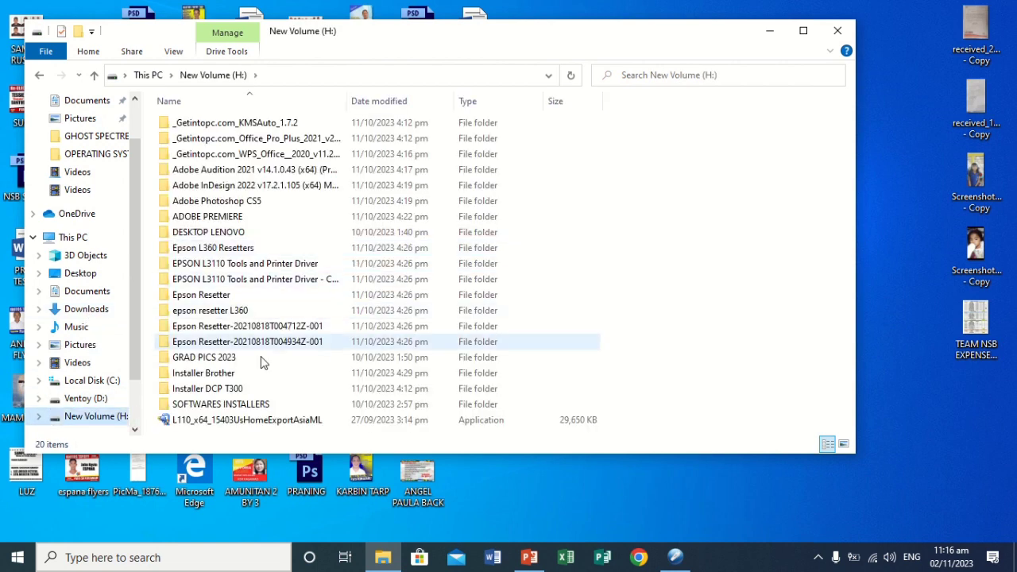
pyautogui.click(224, 405)
pyautogui.doubleClick(225, 405)
pyautogui.scroll(-3, 307, 290)
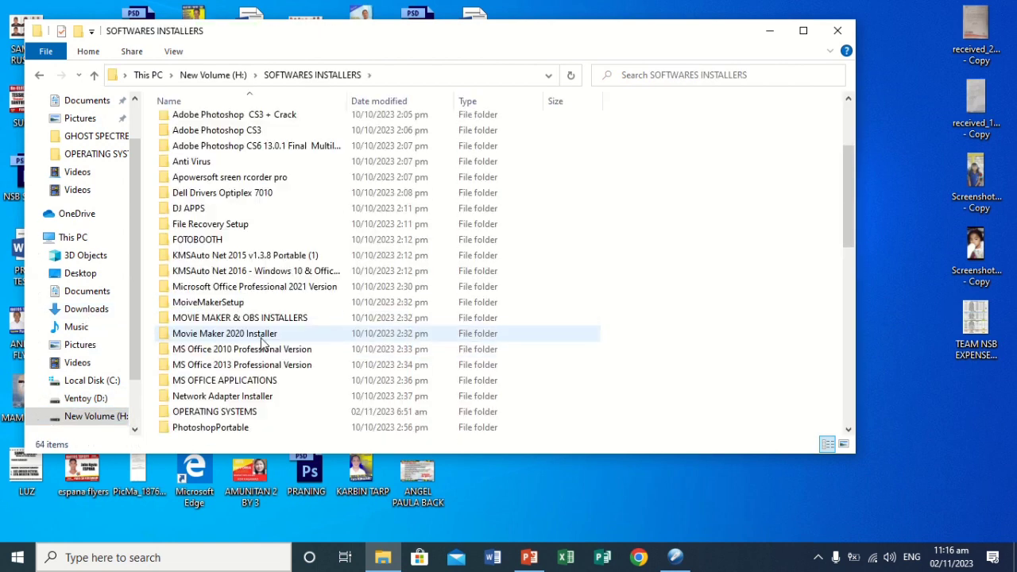
pyautogui.doubleClick(205, 413)
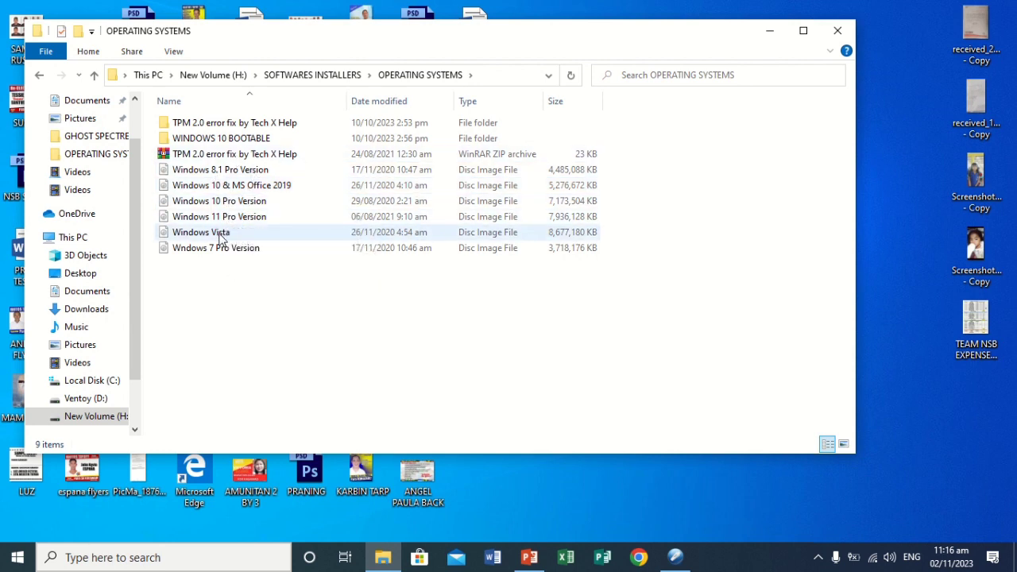
# Copy the Windows 10 Pro Version and Wndows 7 Pro Version disc images to Ventoy (D:) and minimize the copy progress window.
pyautogui.click(224, 203)
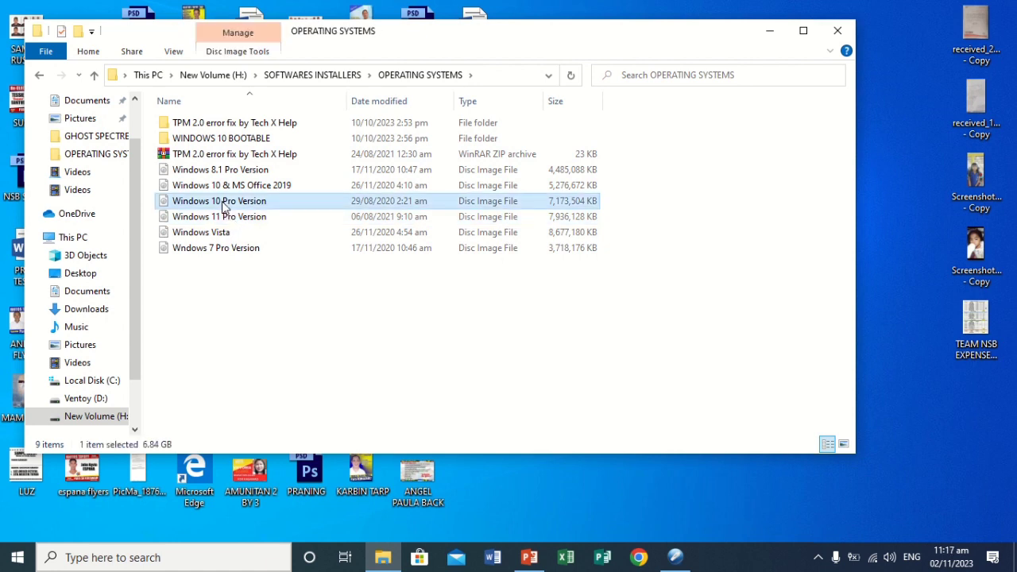
pyautogui.keyDown('ctrl'); pyautogui.click(212, 250); pyautogui.keyUp('ctrl')
pyautogui.rightClick(213, 249)
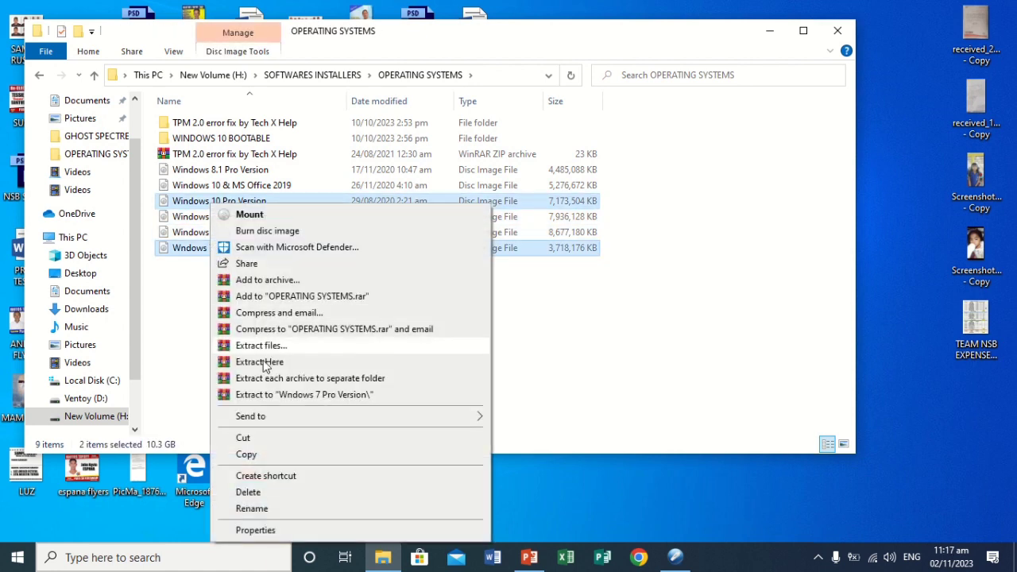
pyautogui.click(250, 457)
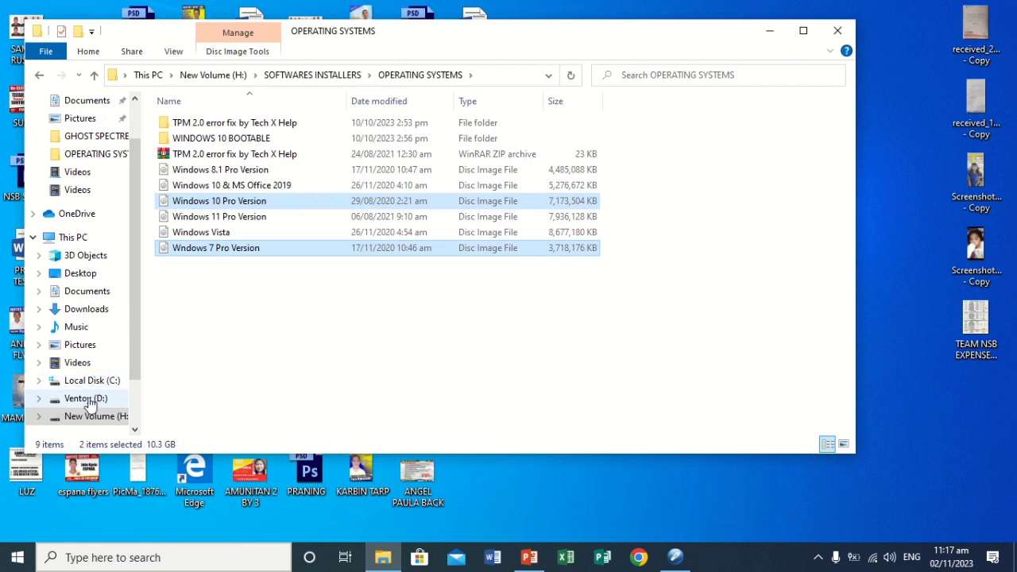
pyautogui.click(87, 398)
pyautogui.hotkey('ctrl', 'v')
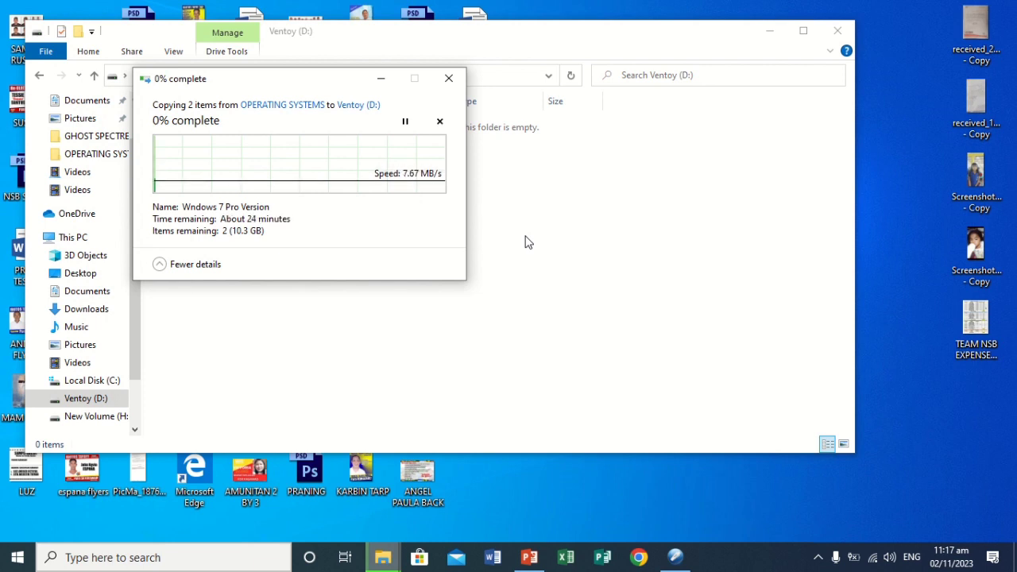
pyautogui.click(380, 79)
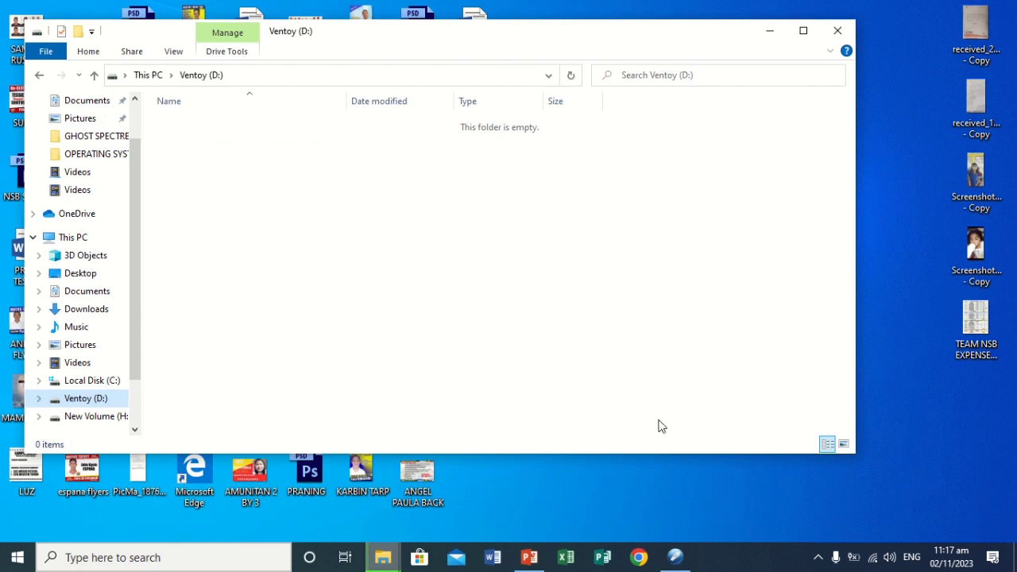
# Bring the Ventoy2Disk window back up and look over the drives listed in the file explorer.
pyautogui.click(675, 557)
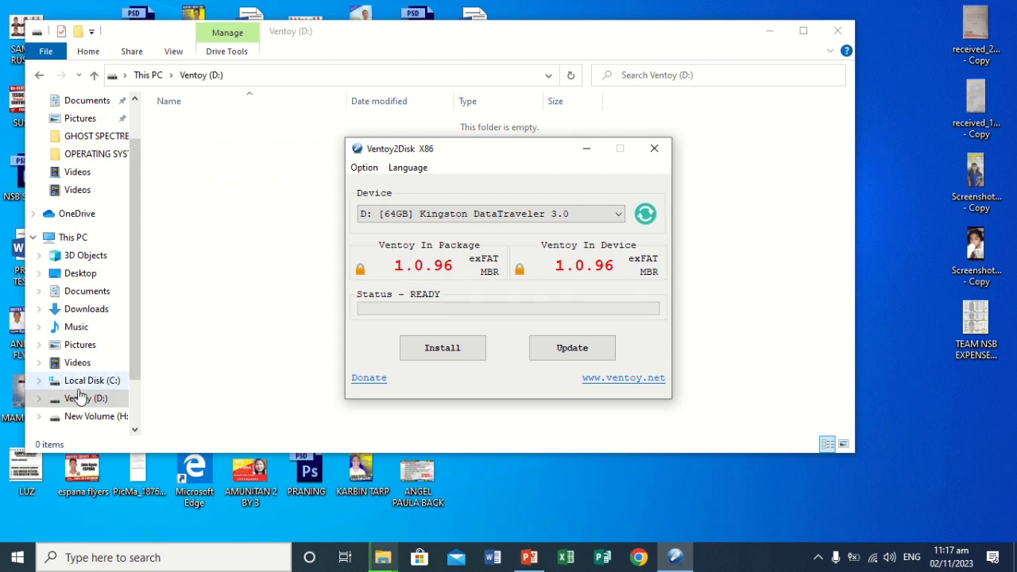
pyautogui.scroll(-1, 76, 391)
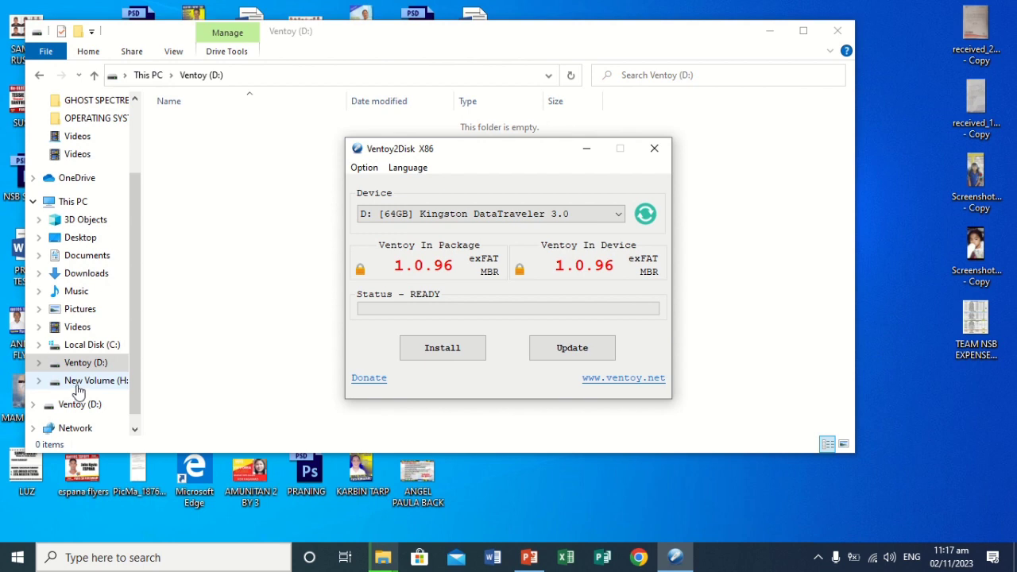